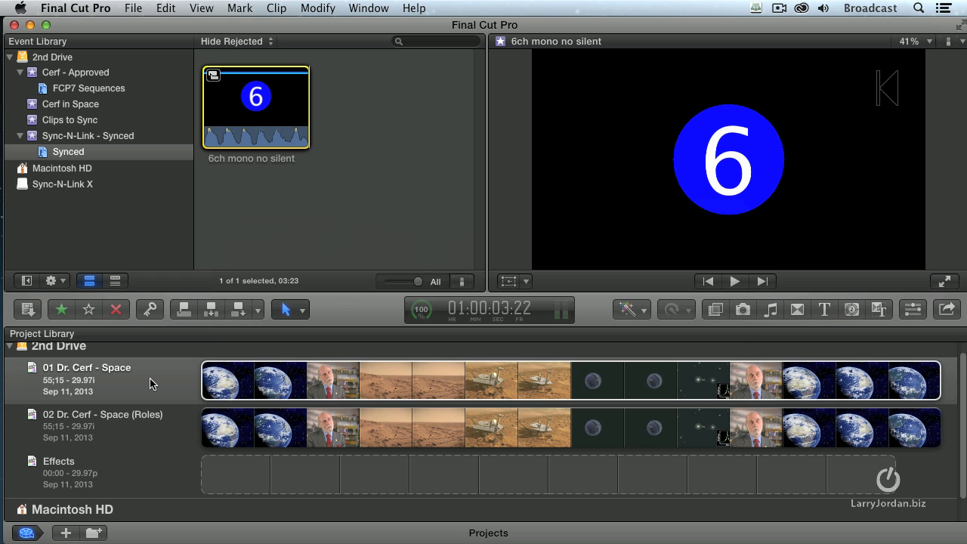
Step: Copy the four NASA Mars Rover clips from 01 Dr. Cerf - Space, then go back to the Project Library
double_click(149, 384)
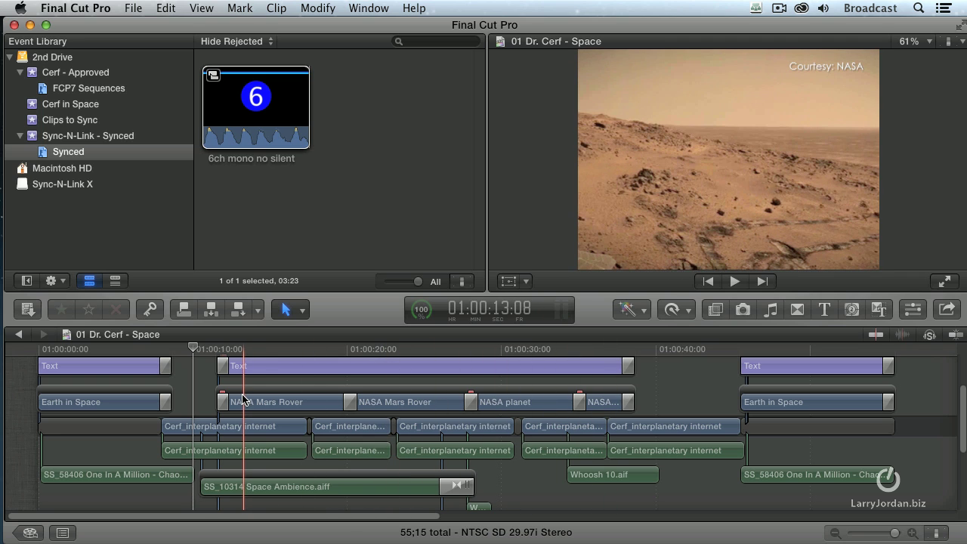
left_click(244, 398)
left_click(595, 402, "shift")
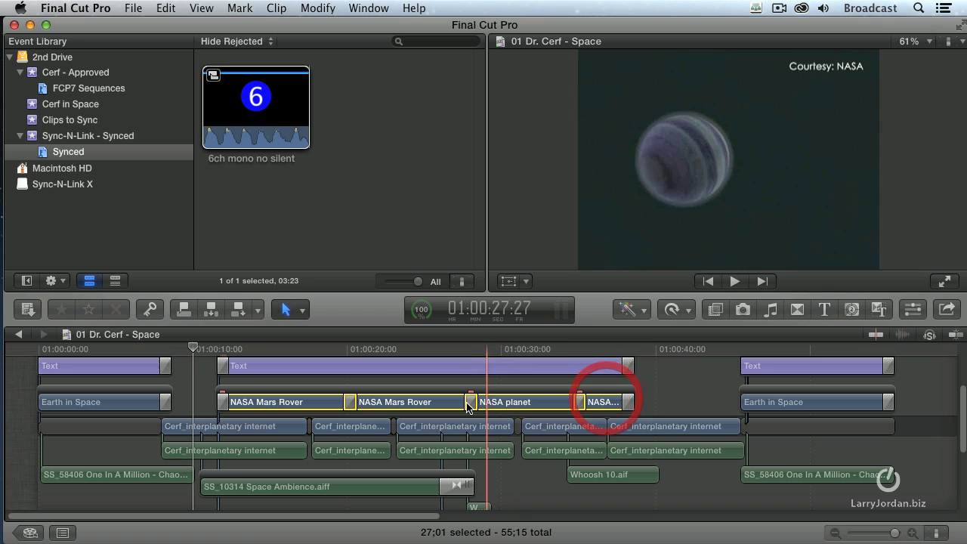
key("super+c")
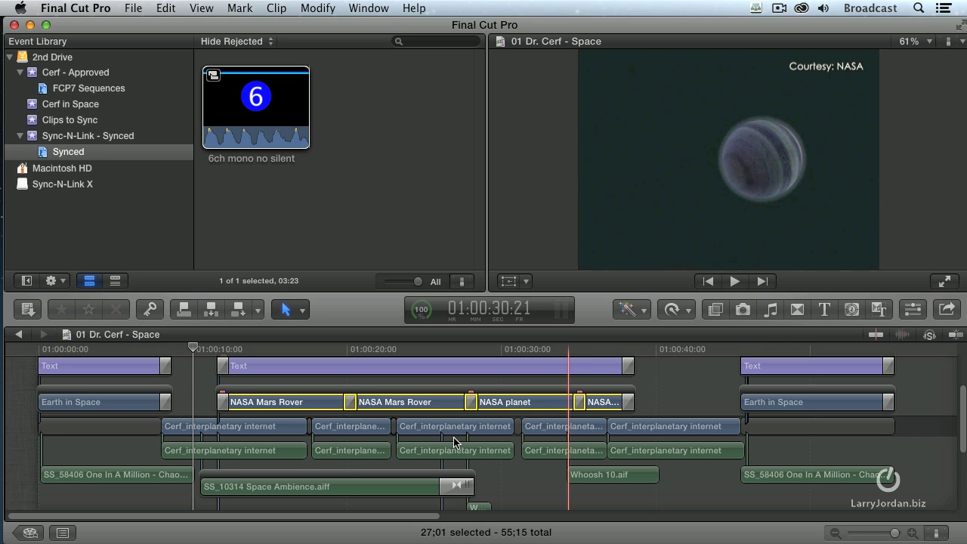
left_click(30, 532)
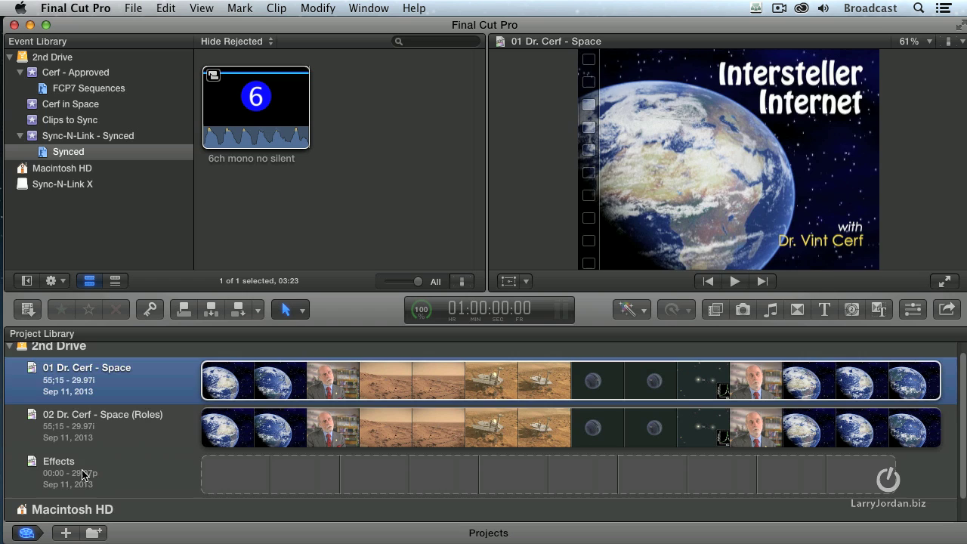
Step: Paste the four NASA clips into the Effects project, set to 720p HD at 29.97p
double_click(81, 472)
key("e")
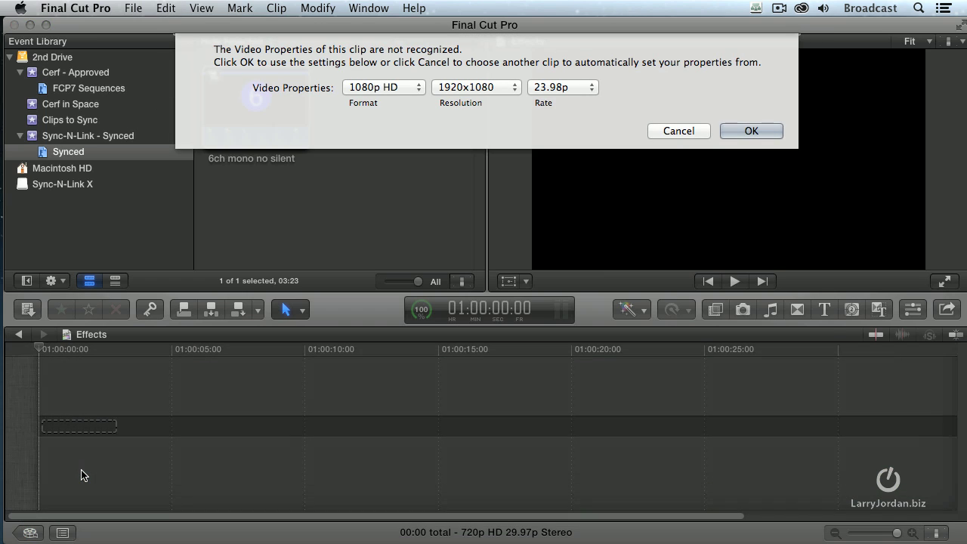
left_click(383, 88)
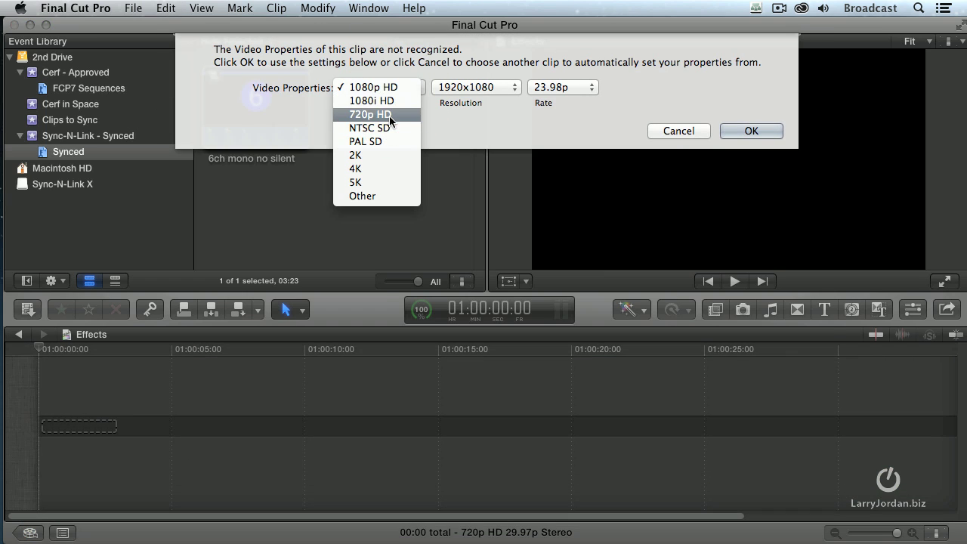
left_click(382, 114)
left_click(554, 88)
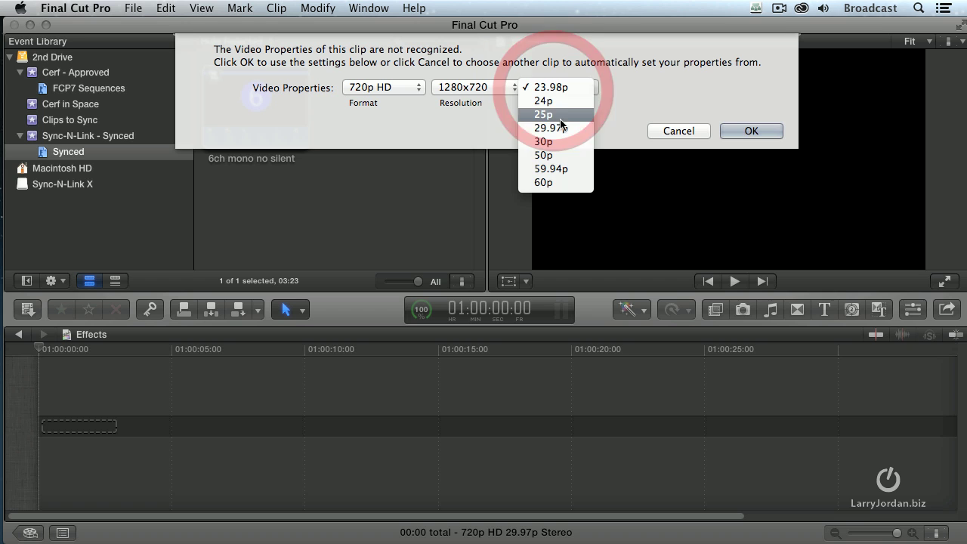
left_click(551, 128)
left_click(762, 131)
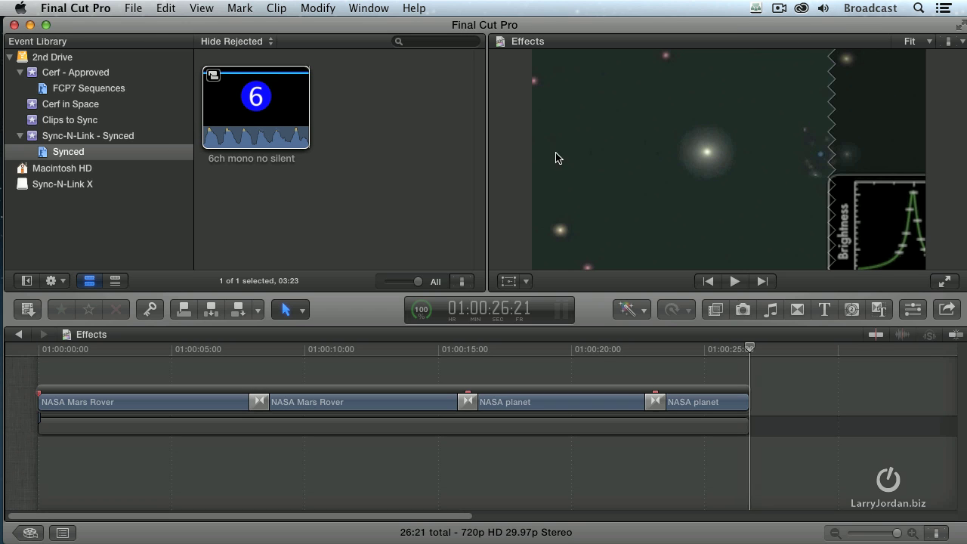
Step: Overwrite the connected NASA clip storyline into the Effects project's primary storyline
left_click(205, 399)
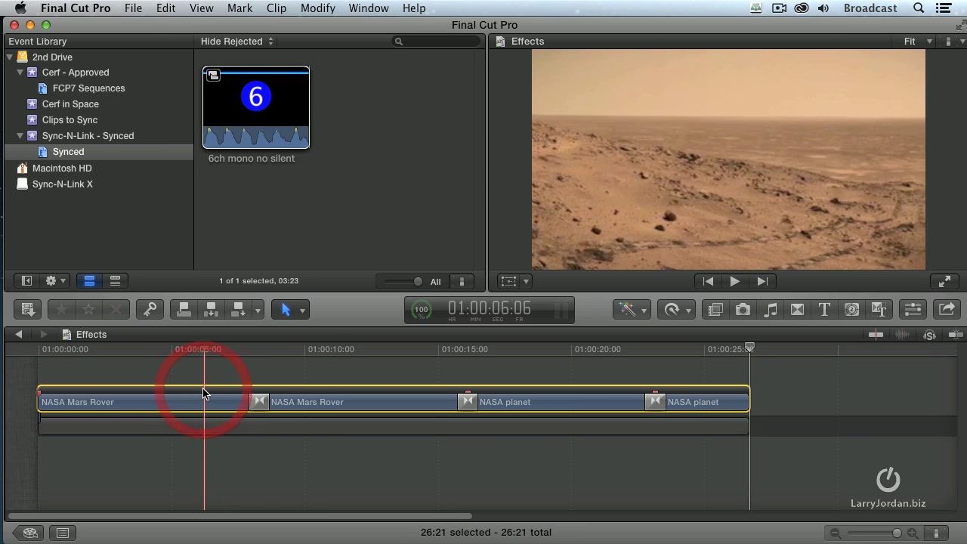
left_click(177, 425)
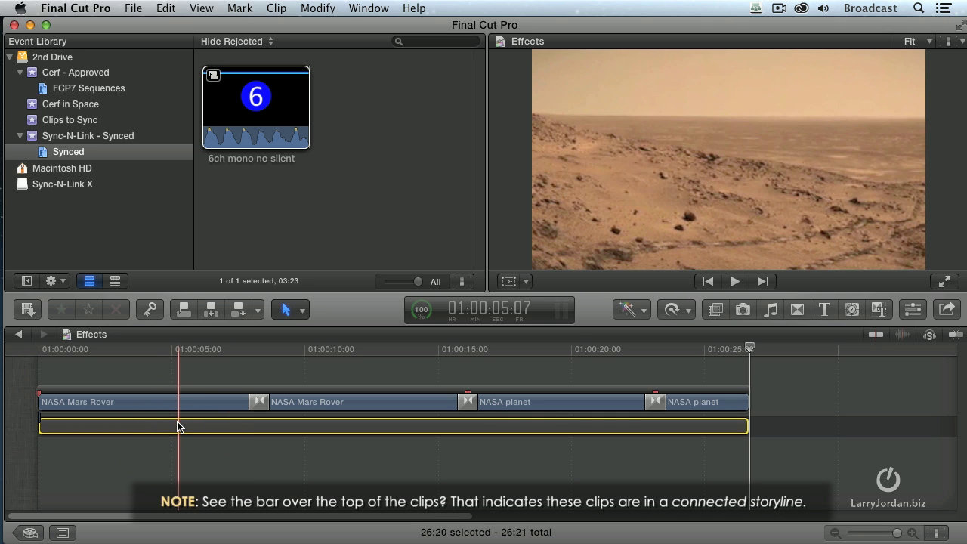
left_click(181, 393)
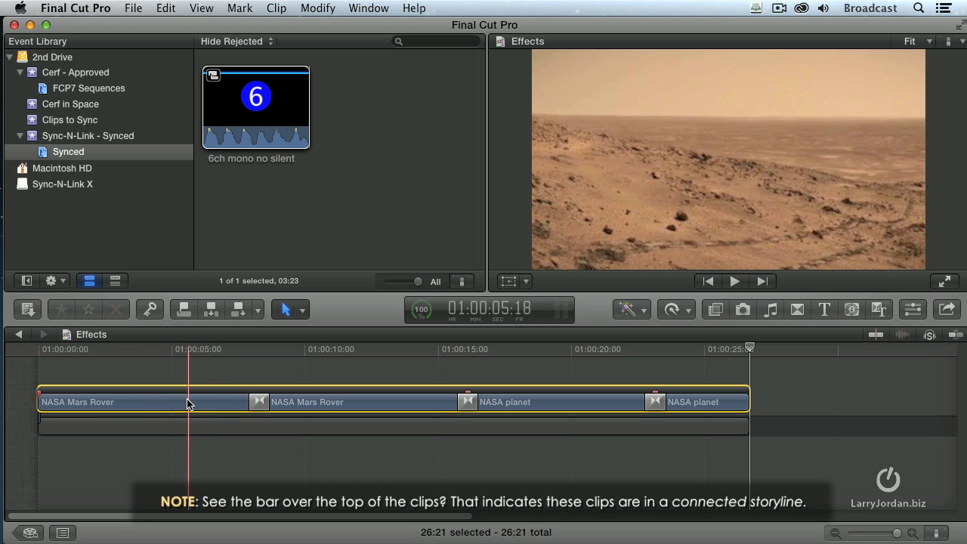
left_click(167, 8)
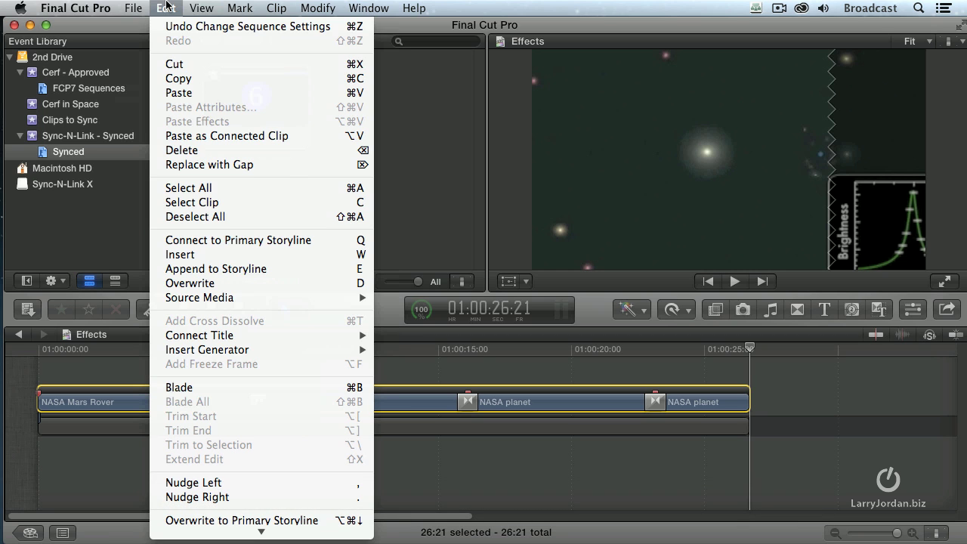
scroll(219, 378, "down", 3)
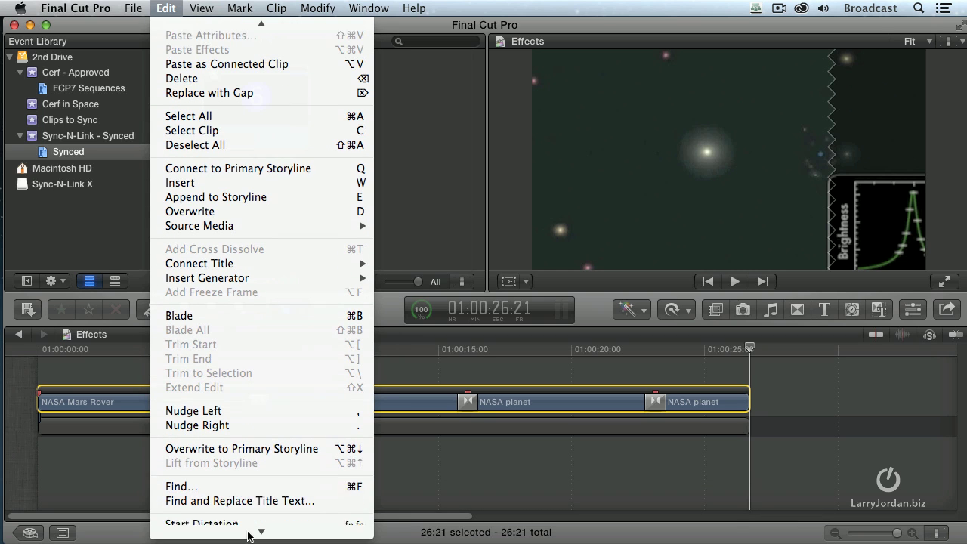
left_click(247, 440)
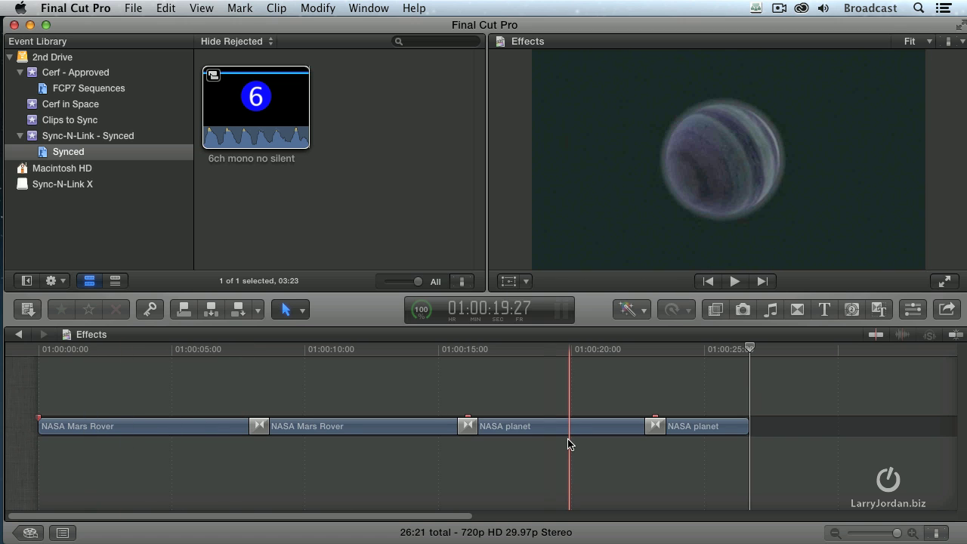
Step: Export the Effects project as Final Cut XML named 'Effects export' to the Desktop
left_click(29, 532)
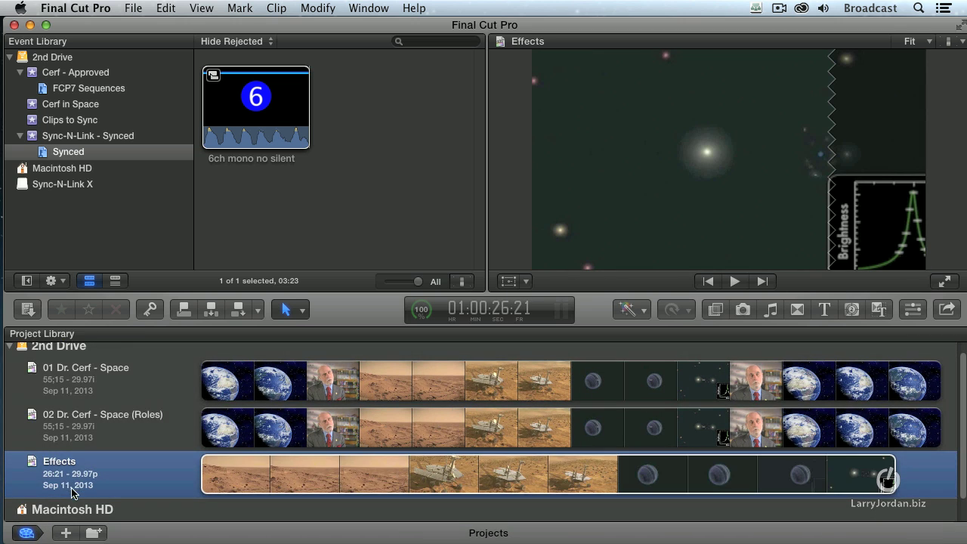
left_click(82, 476)
left_click(131, 7)
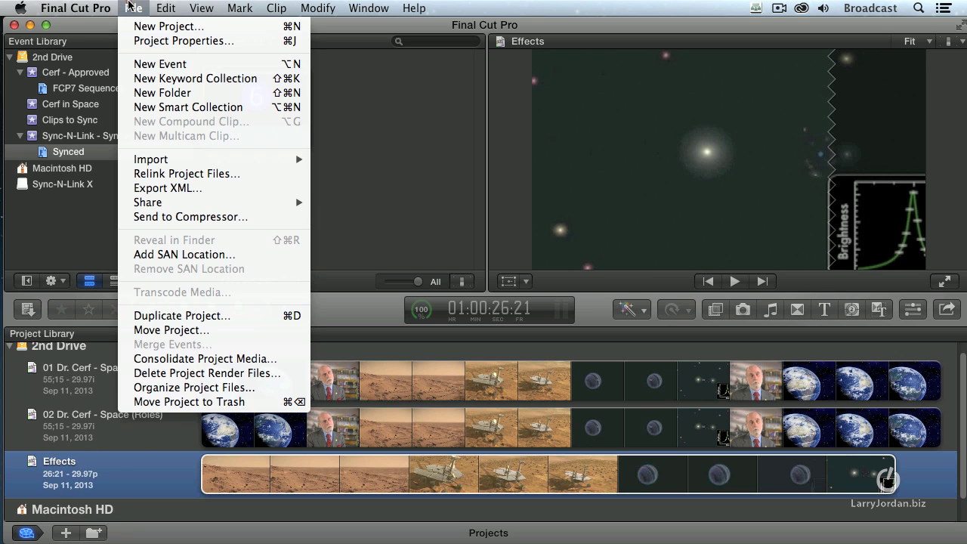
left_click(161, 187)
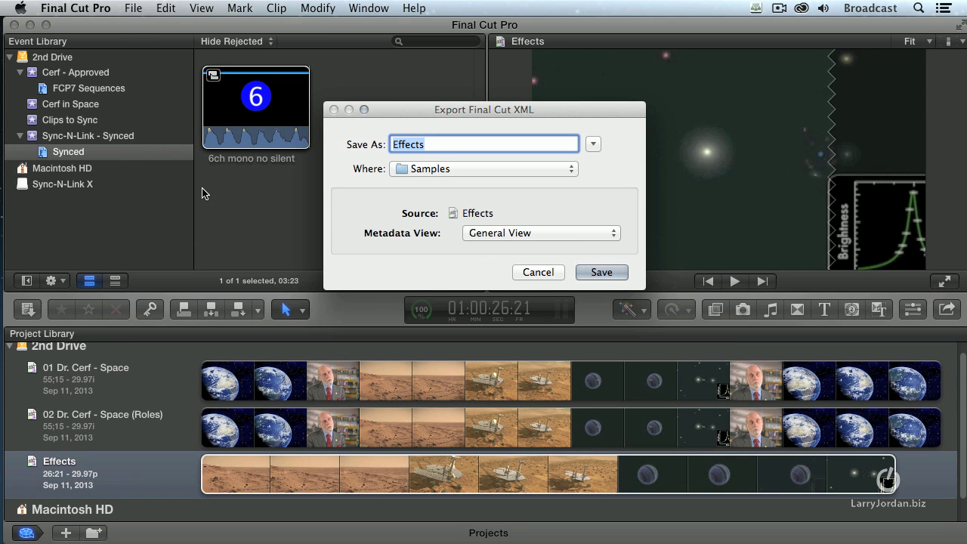
left_click(441, 147)
type("export")
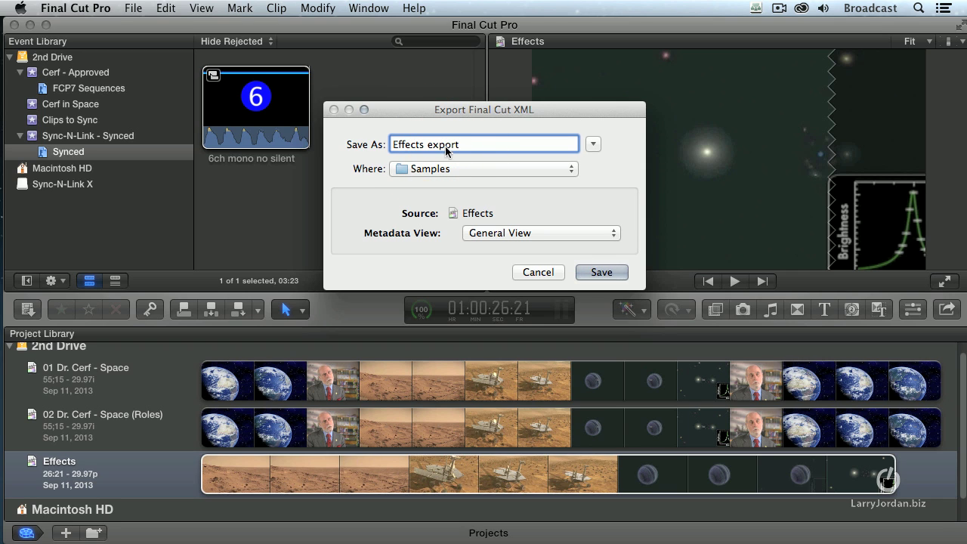
key("super+d")
left_click(602, 272)
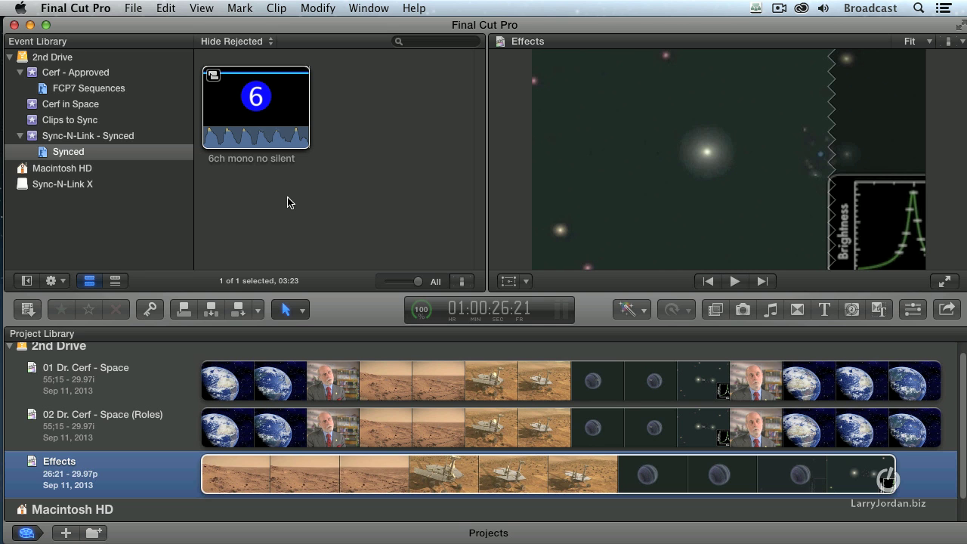
Step: Hide Final Cut Pro, launch ClipExporter, and load Effects export.fcpxml
key("super+h")
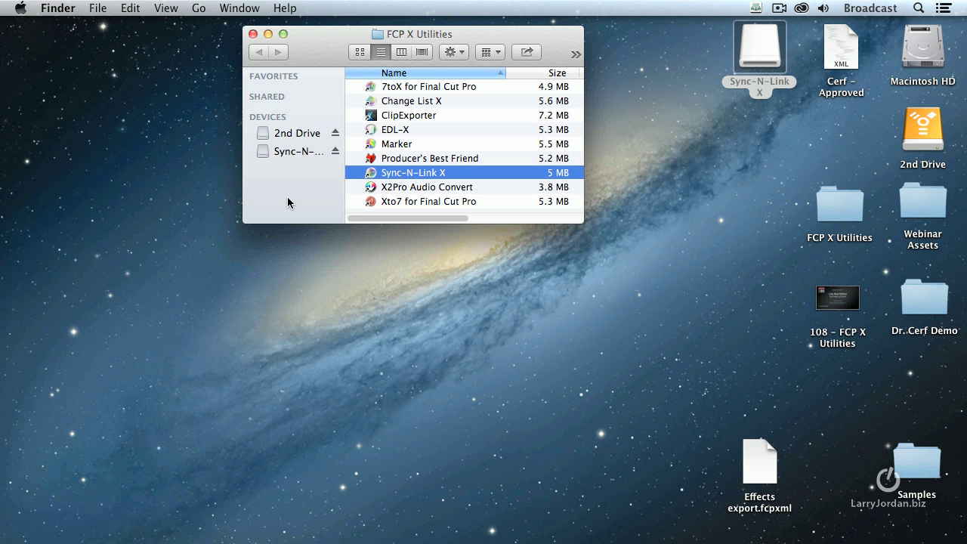
double_click(372, 115)
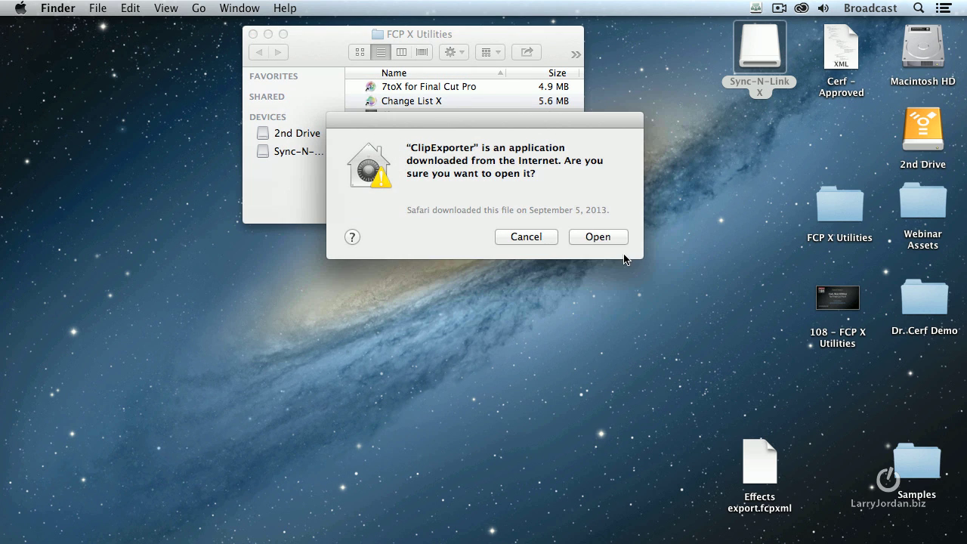
left_click(604, 239)
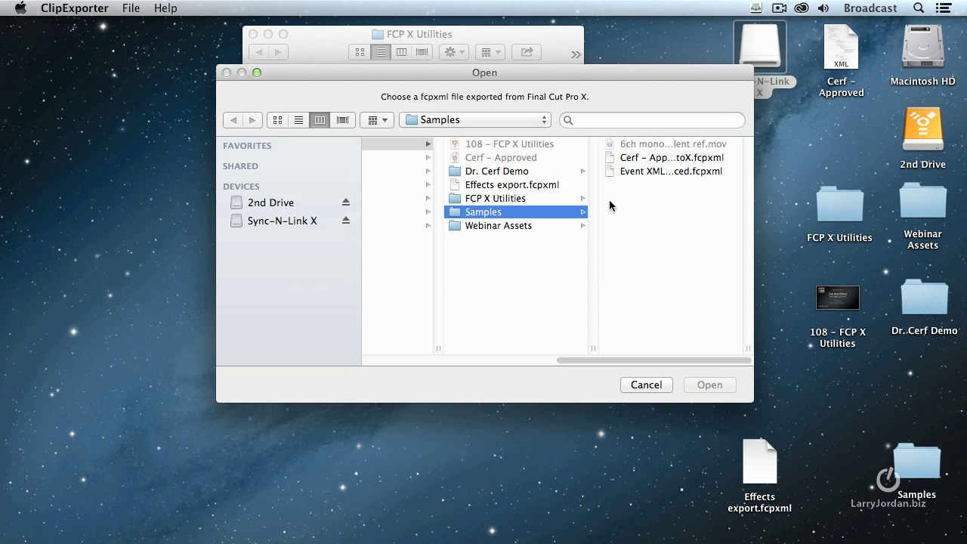
left_click_drag(443, 74, 347, 78)
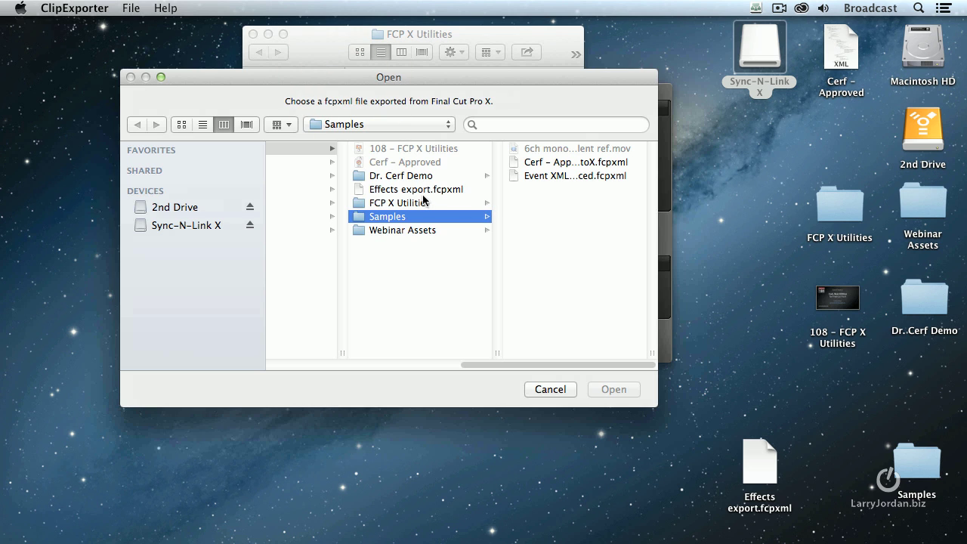
left_click(408, 190)
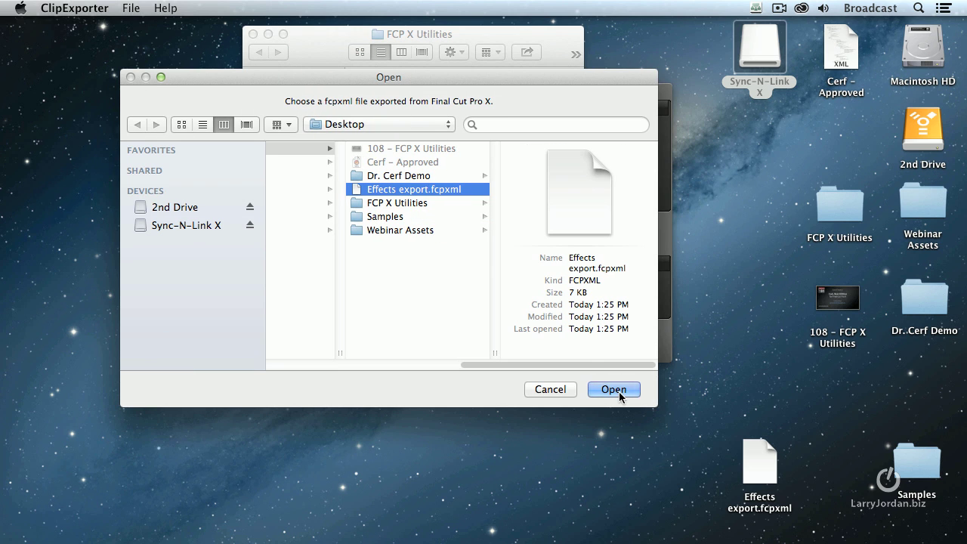
left_click(619, 390)
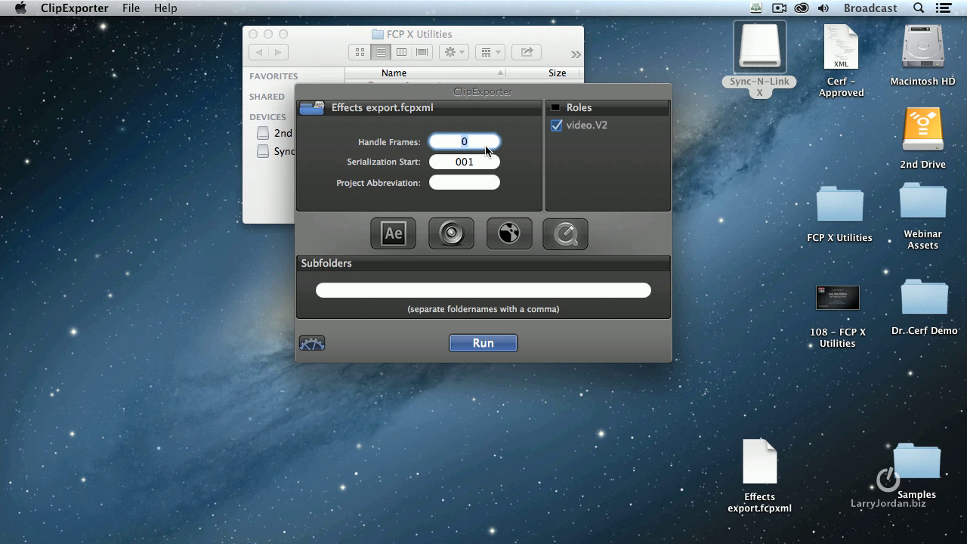
Step: Set Handle Frames to 15 and the project abbreviation to LJ
type("15")
key("Tab")
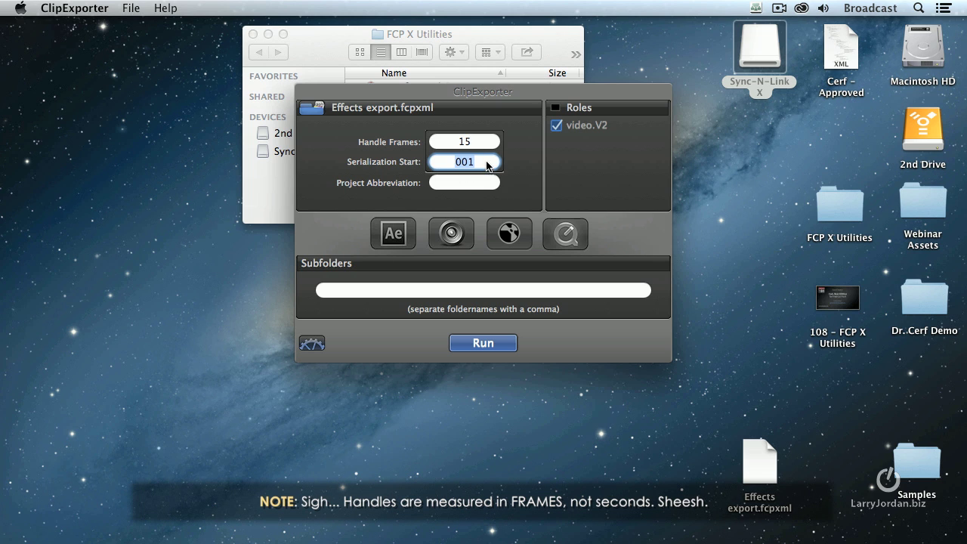
left_click(463, 183)
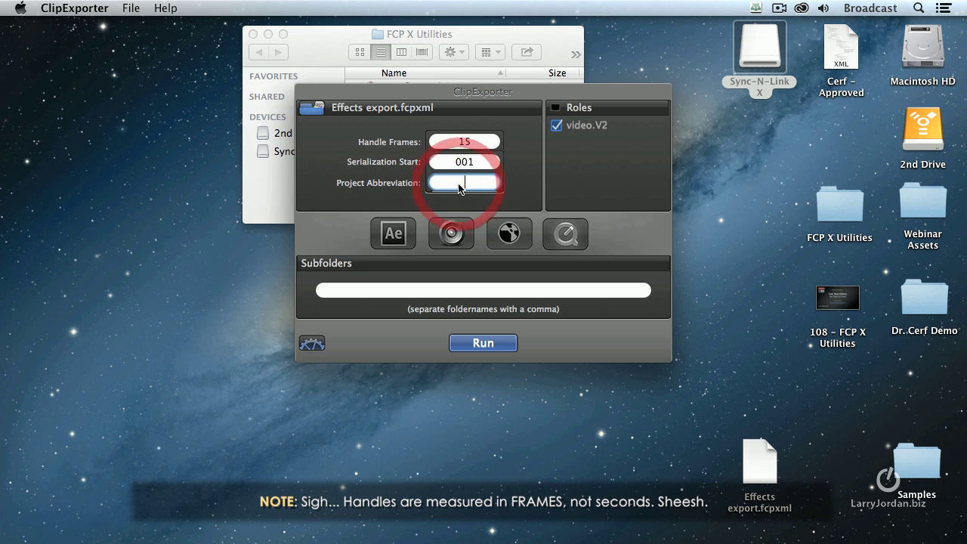
type("LJ")
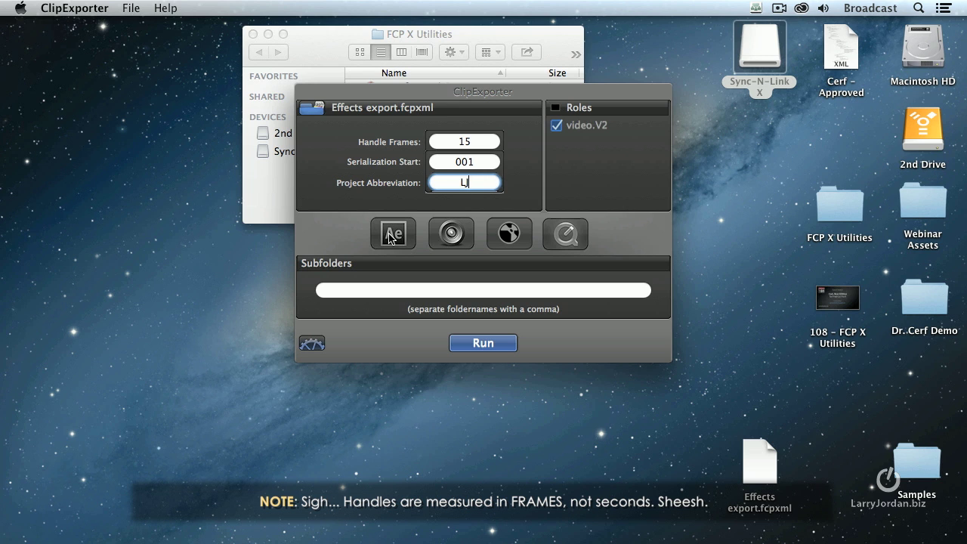
Step: Enable only the After Effects export target, with Motion, Nuke and QuickTime off
left_click(390, 236)
left_click(452, 235)
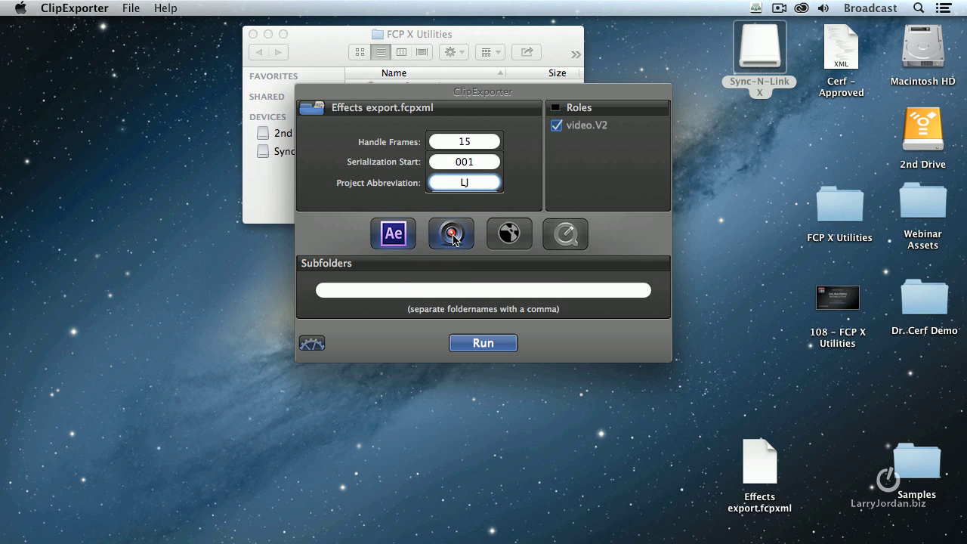
left_click(510, 237)
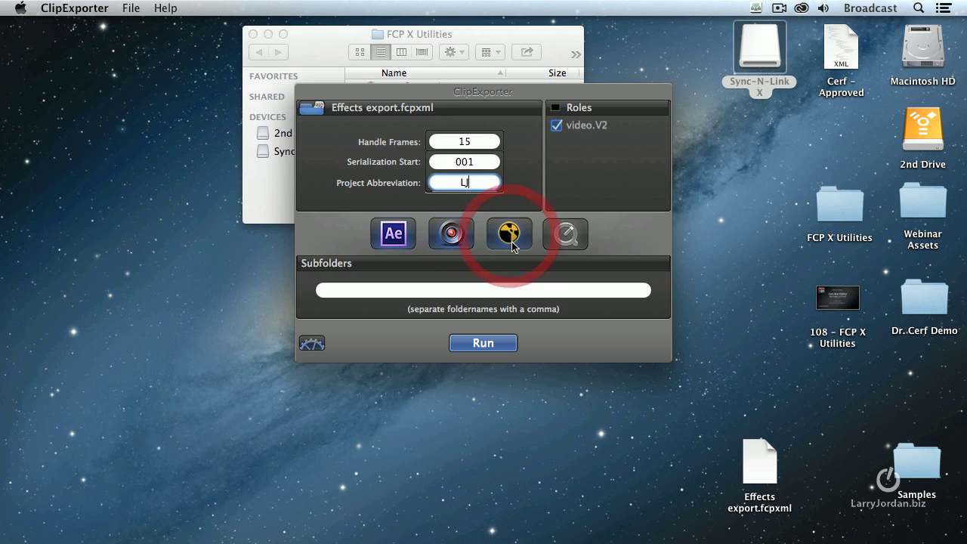
left_click(565, 241)
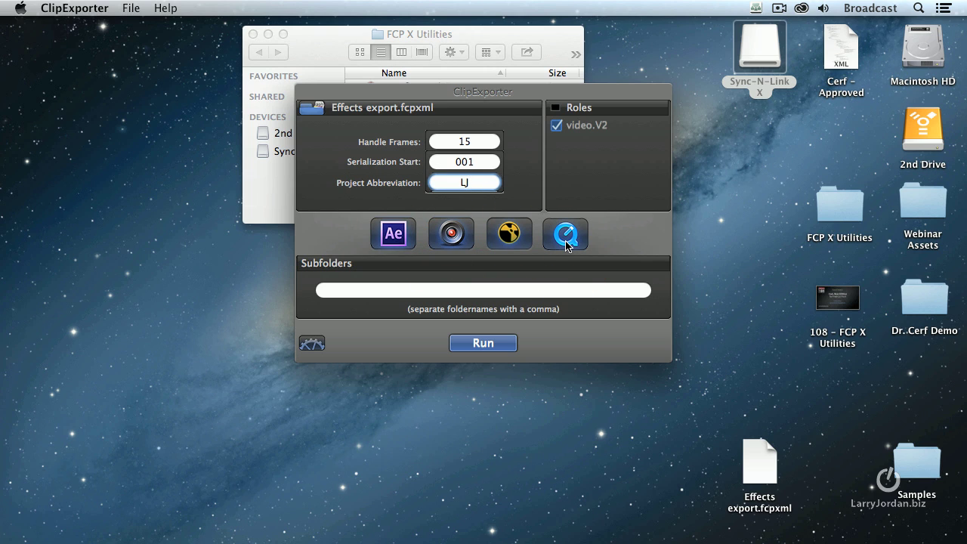
left_click(566, 240)
left_click(510, 236)
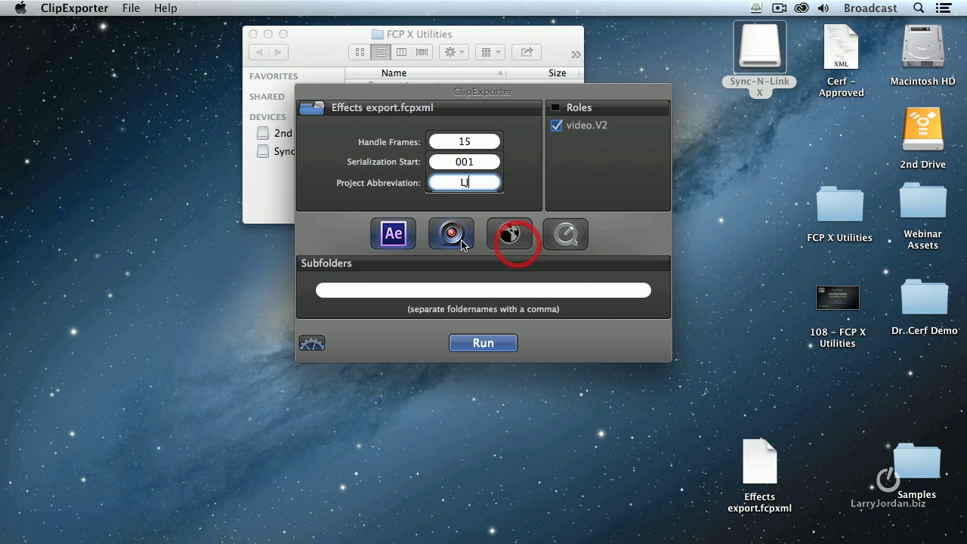
left_click(456, 238)
Step: Export the four clips into the Samples folder and open Samples to find Effects.jsx
left_click(483, 344)
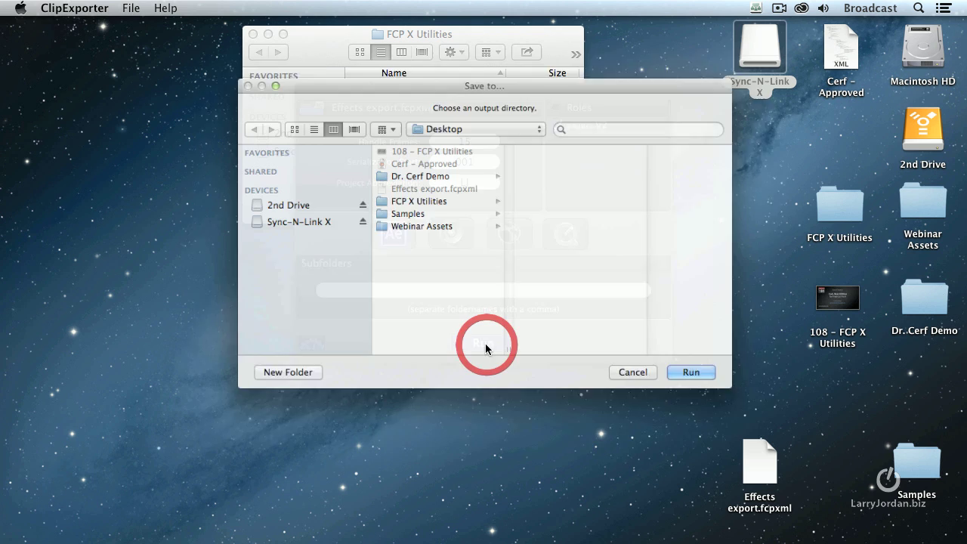
left_click(416, 213)
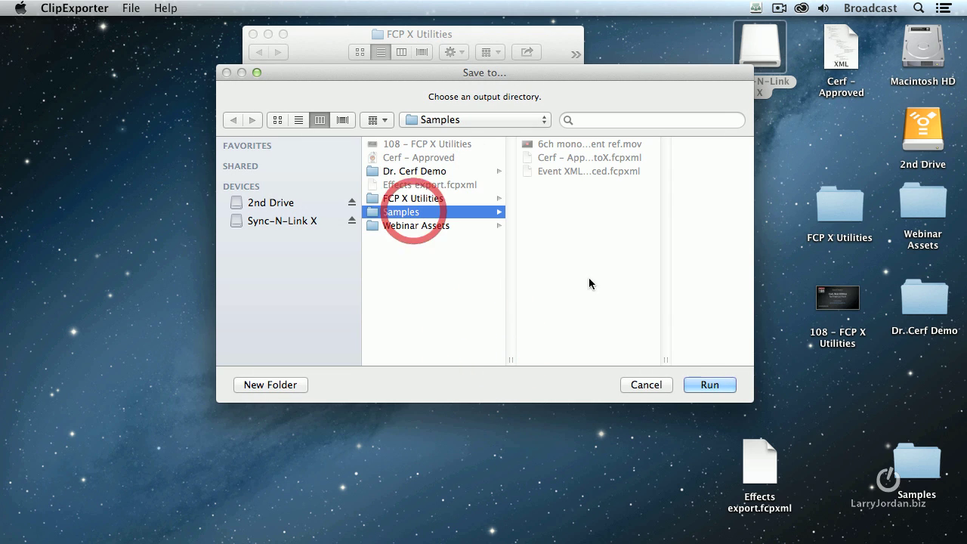
left_click(695, 385)
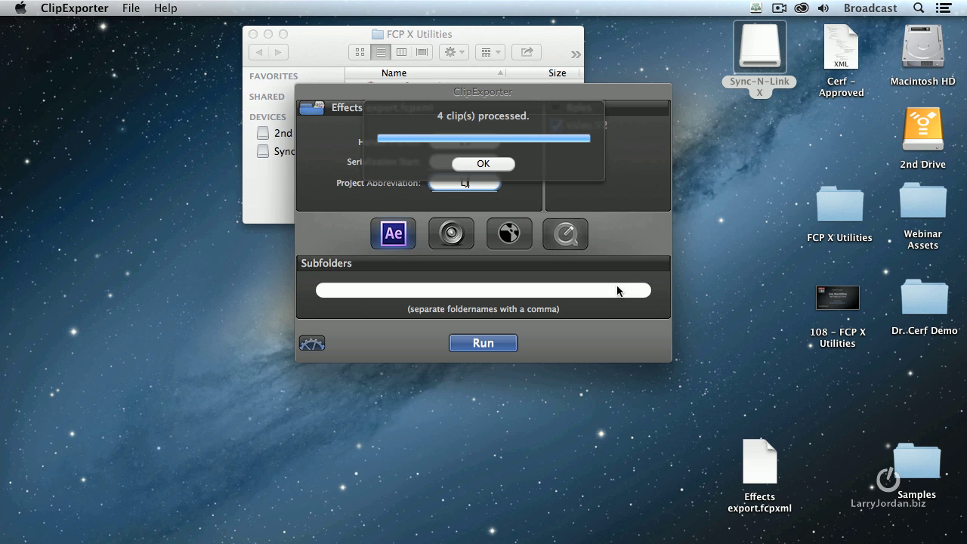
left_click(499, 166)
left_click(616, 238)
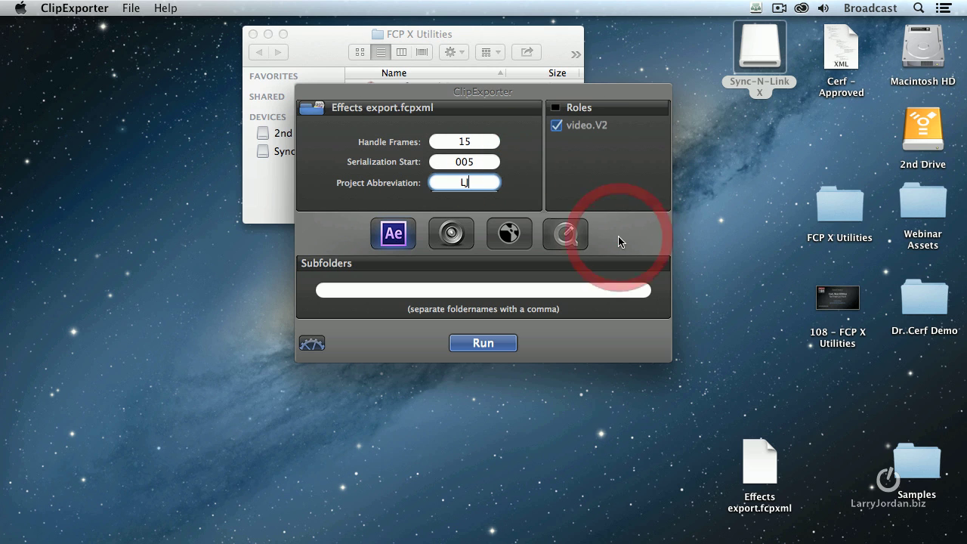
double_click(916, 460)
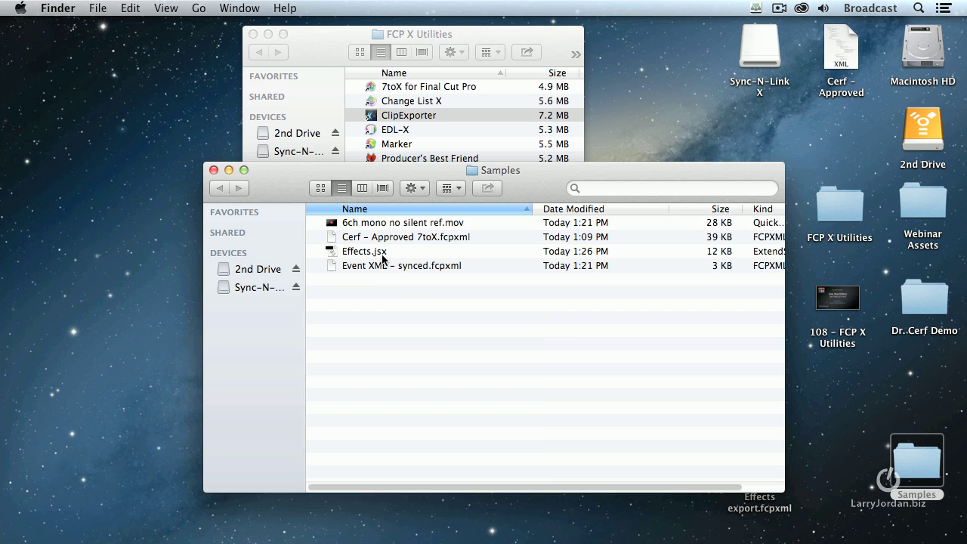
Step: Close the Samples Finder window and launch After Effects from the Dock
key("super+w")
mouse_move(3, 476)
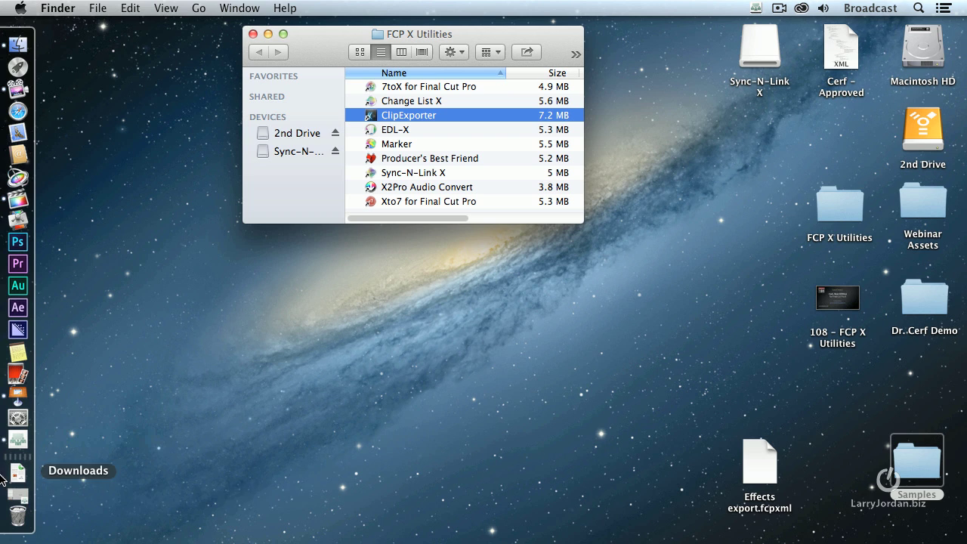
left_click(18, 308)
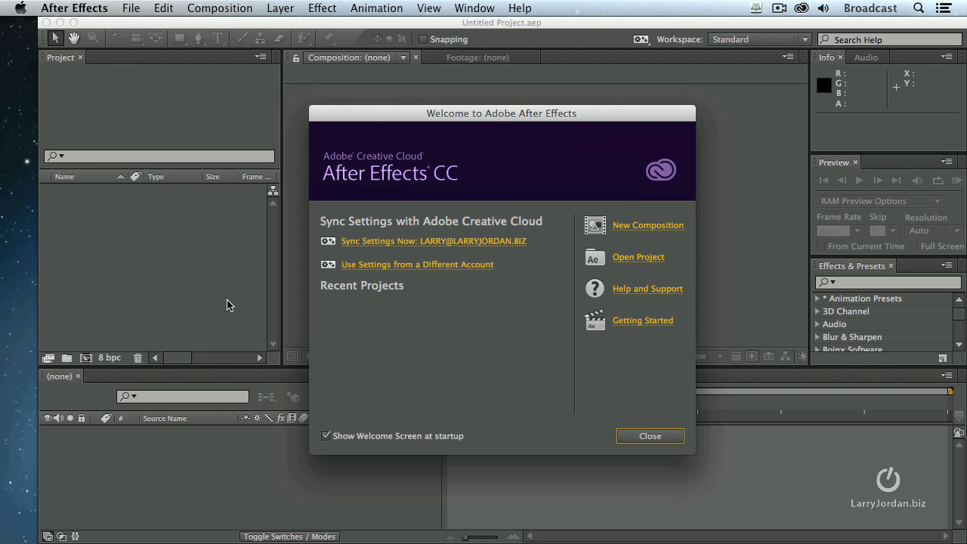
Step: Dismiss the Welcome screen and run the Effects.jsx script from the Samples folder
left_click(649, 435)
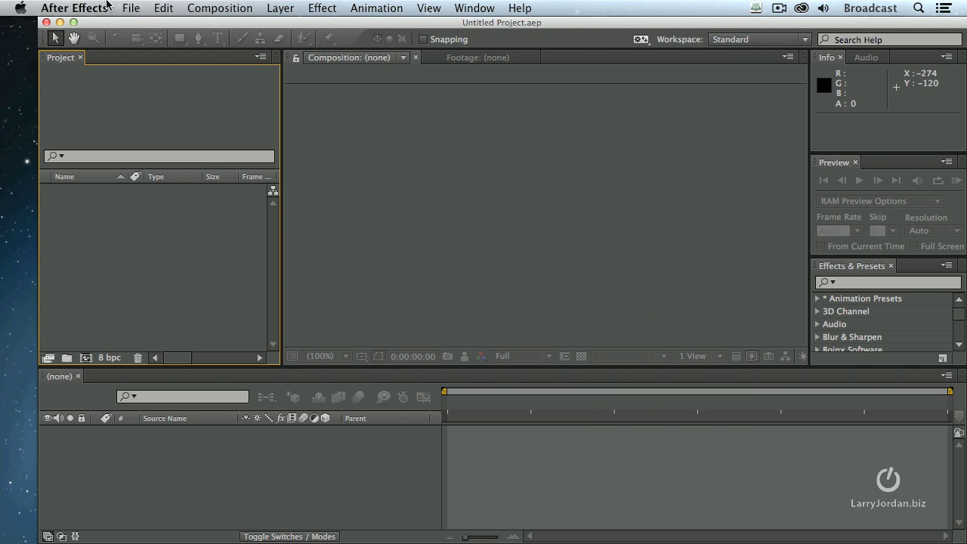
left_click(130, 7)
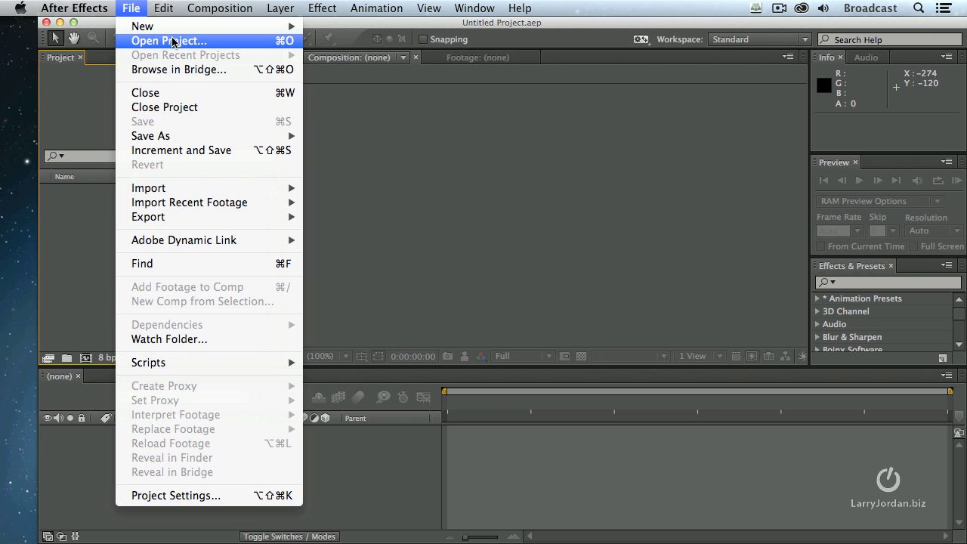
mouse_move(171, 192)
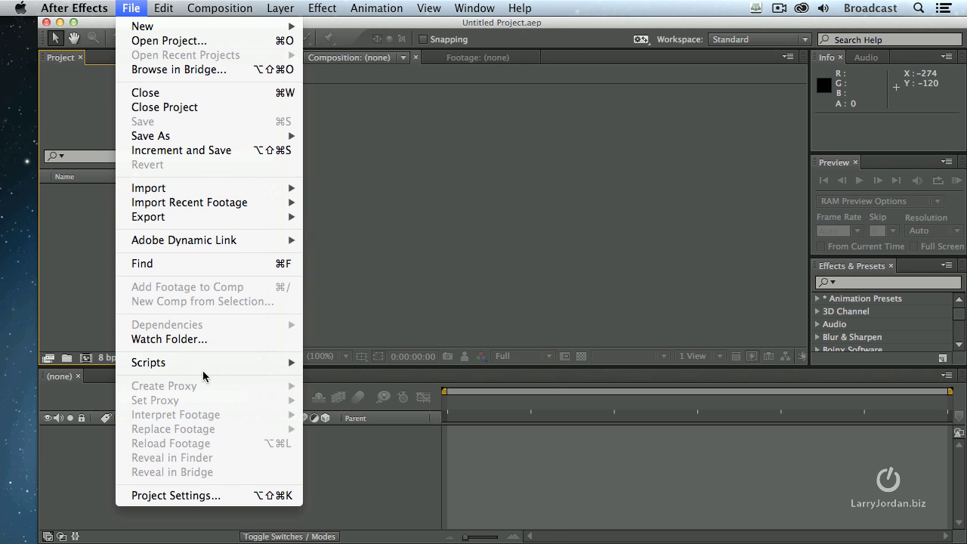
mouse_move(205, 367)
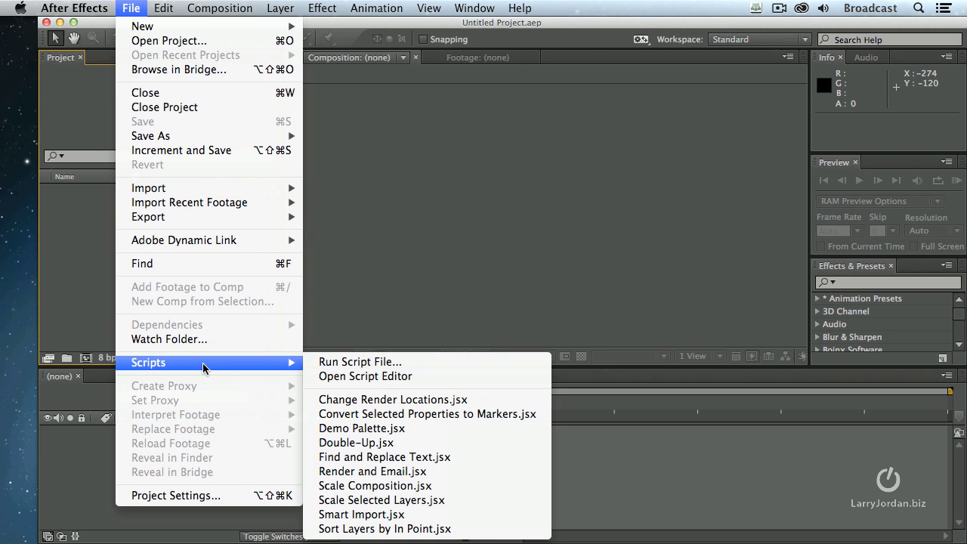
left_click(413, 365)
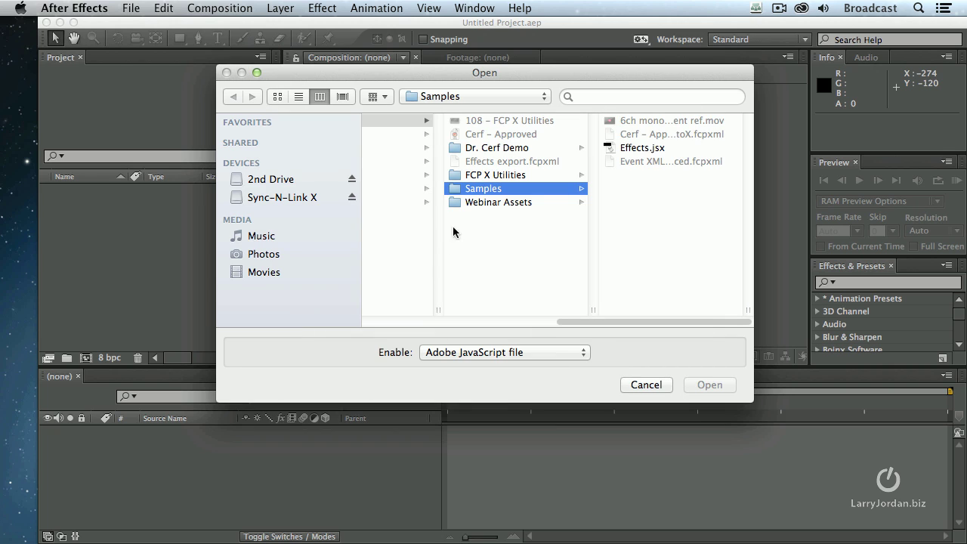
left_click(626, 147)
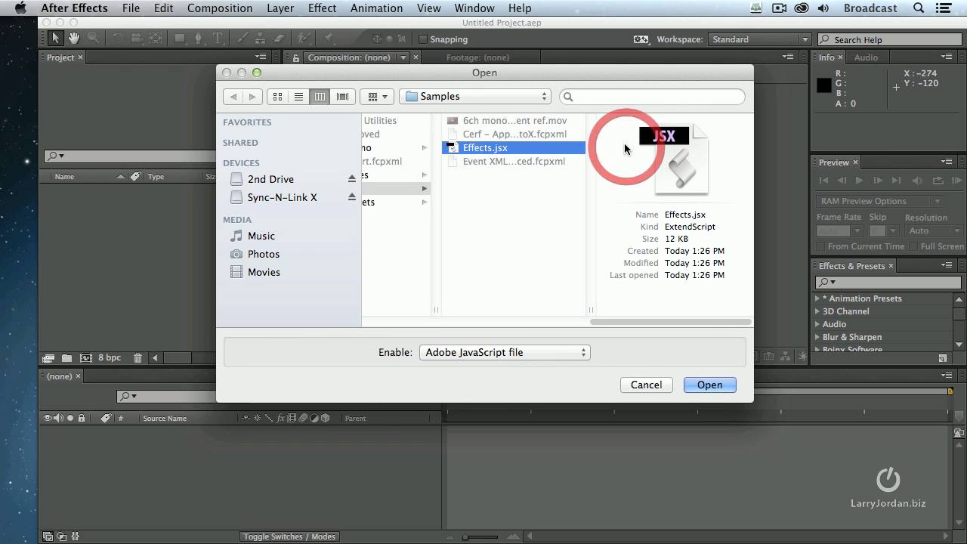
left_click(716, 381)
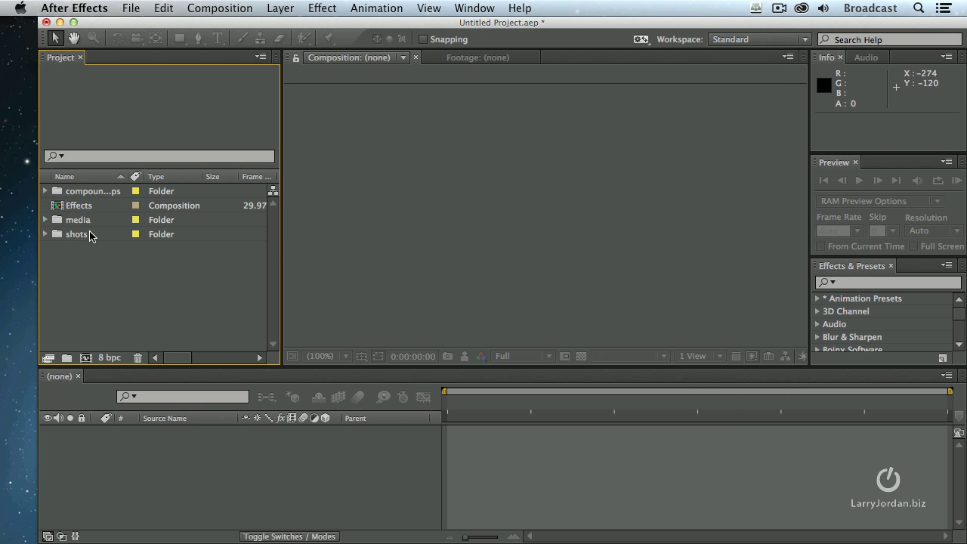
Step: Open the Effects composition and scrub through its NASA clips, stopping at 1:00:02:07
left_click(590, 214)
double_click(60, 207)
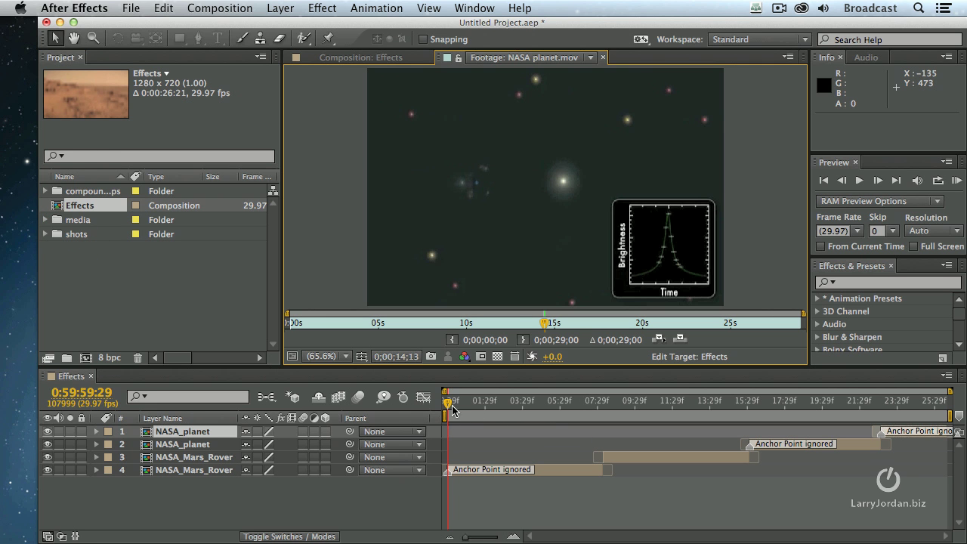
left_click_drag(451, 402, 491, 429)
left_click(435, 467)
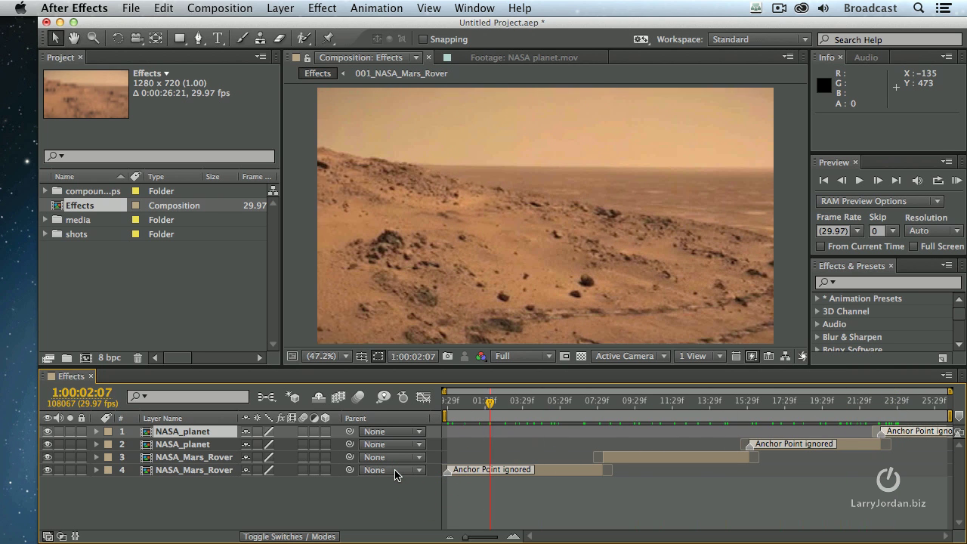